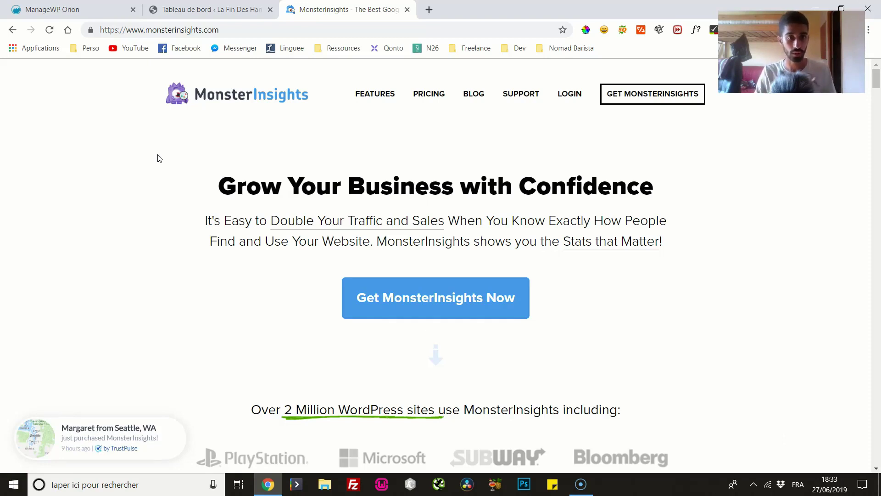
# Step: Switch to the WordPress dashboard of La Fin Des Haricots
pyautogui.click(203, 6)
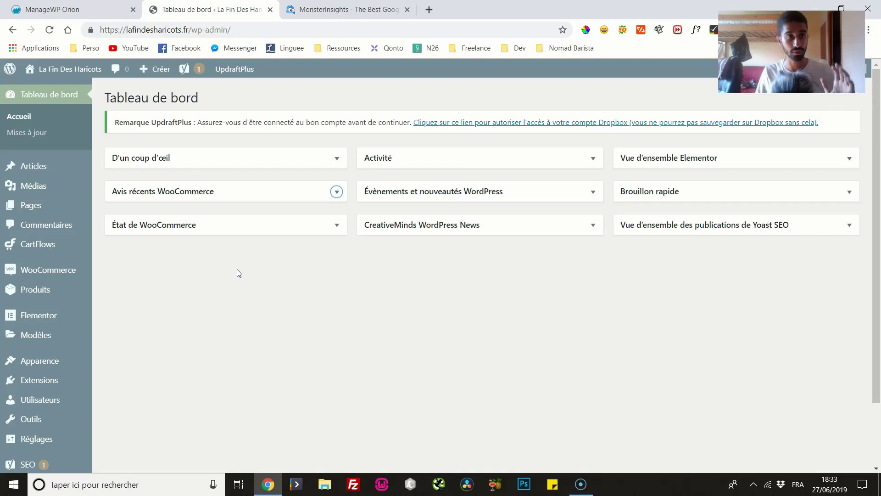
pyautogui.click(57, 142)
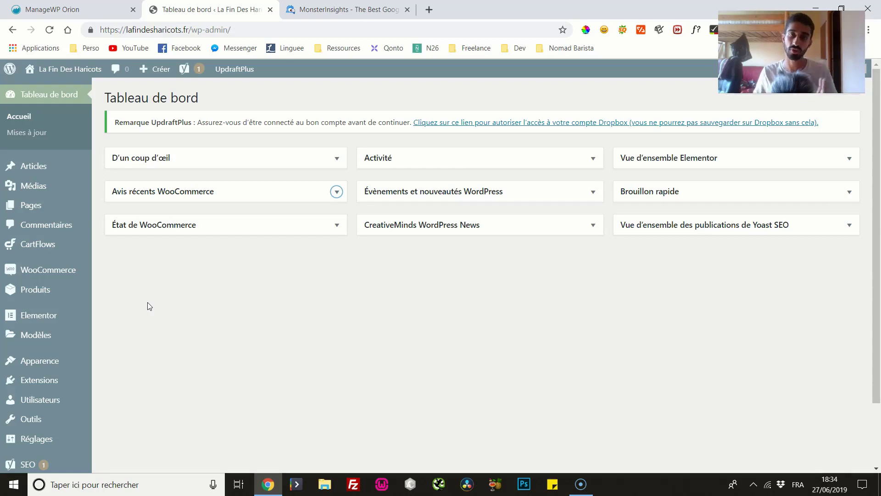
# Step: Open the MonsterInsights pricing page and compare the tracking features of the Agency, Pro and Plus plans
pyautogui.click(344, 9)
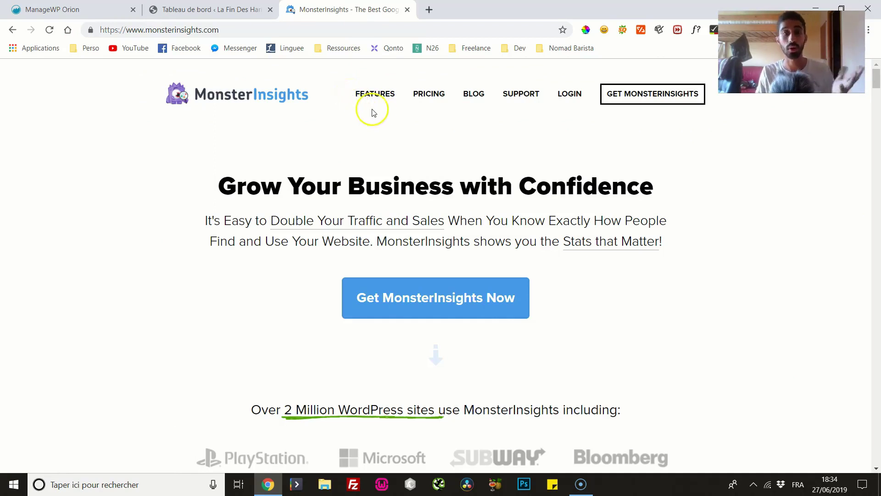
pyautogui.click(418, 94)
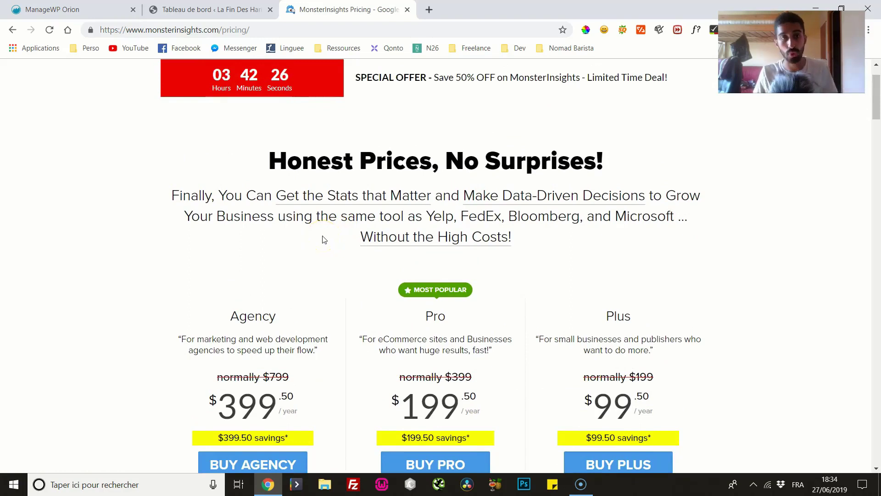
pyautogui.click(307, 225)
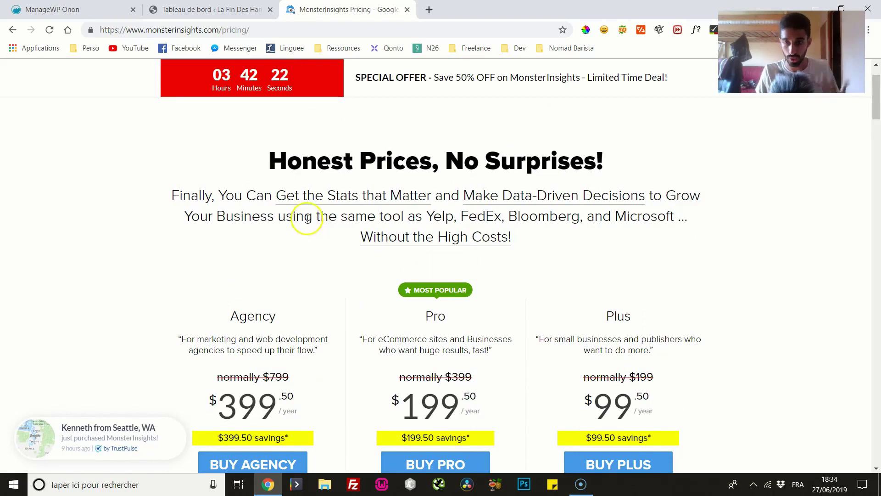
pyautogui.scroll(-3, 459, 202)
pyautogui.click(875, 118)
pyautogui.moveTo(874, 118); pyautogui.dragTo(851, 206)
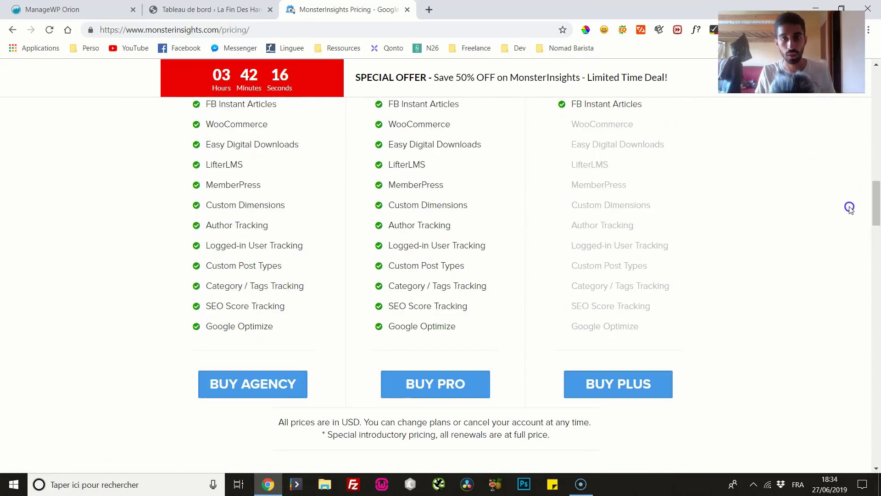
pyautogui.scroll(1, 761, 241)
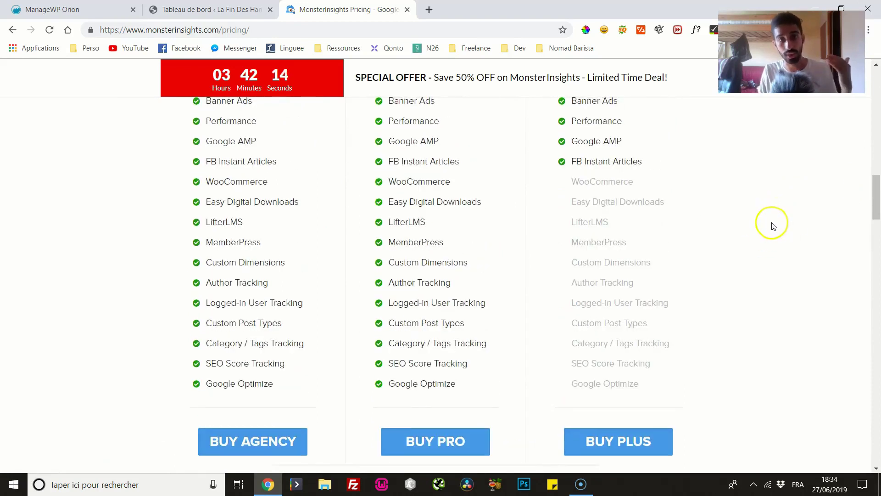
pyautogui.scroll(3, 771, 226)
pyautogui.scroll(2, 749, 259)
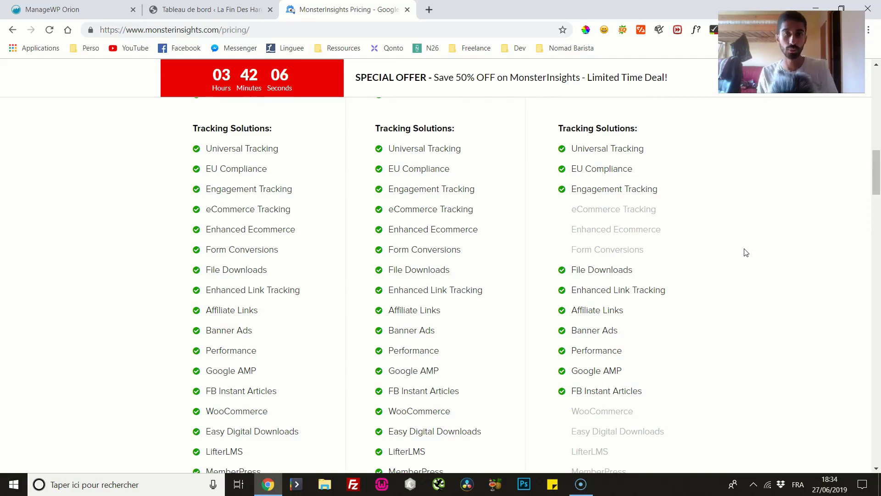
pyautogui.scroll(9, 745, 253)
pyautogui.scroll(7, 744, 249)
pyautogui.click(737, 238)
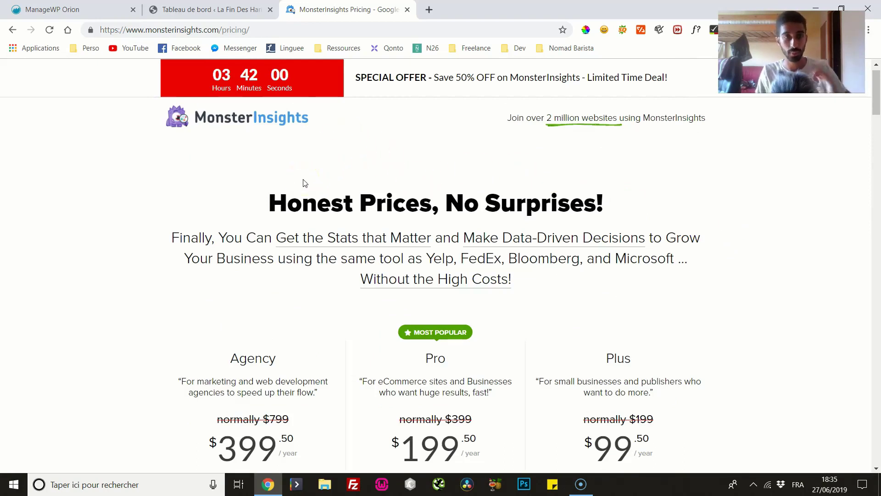
# Step: Review the site limits, support levels and custom reports of the three MonsterInsights plans, dismissing the promotional pop-up
pyautogui.scroll(-4, 364, 220)
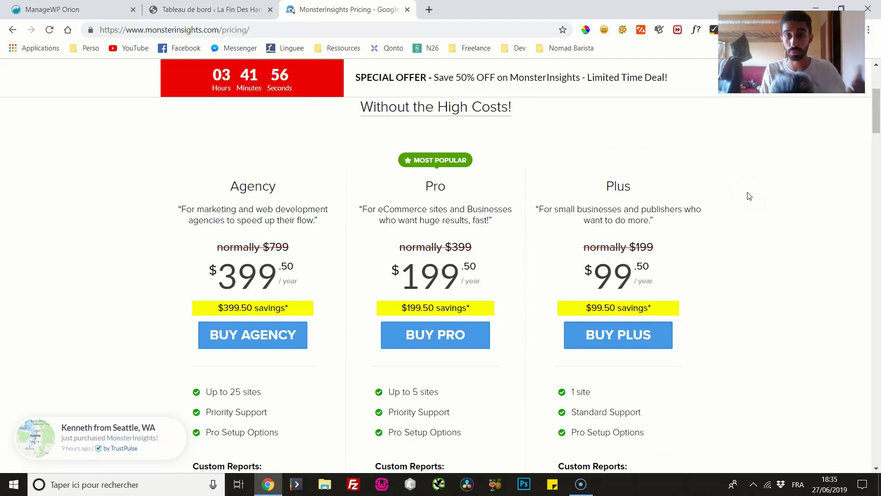
pyautogui.scroll(-5, 743, 190)
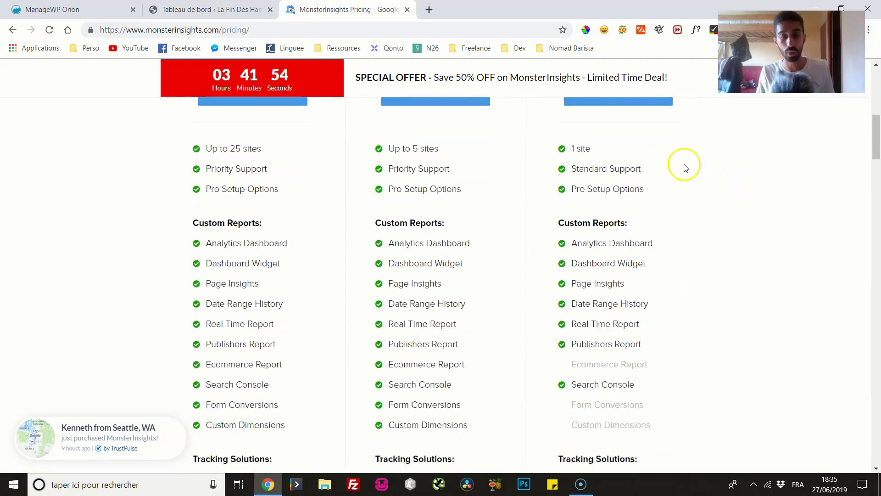
pyautogui.scroll(-2, 688, 173)
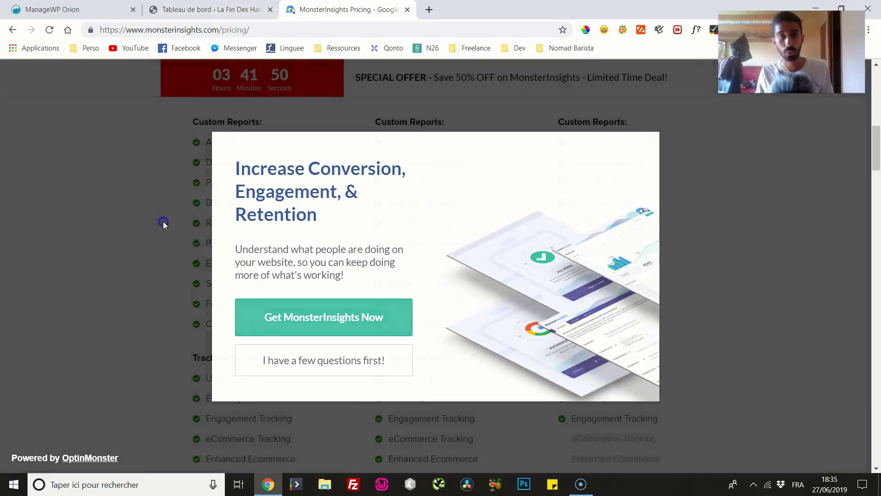
pyautogui.click(166, 220)
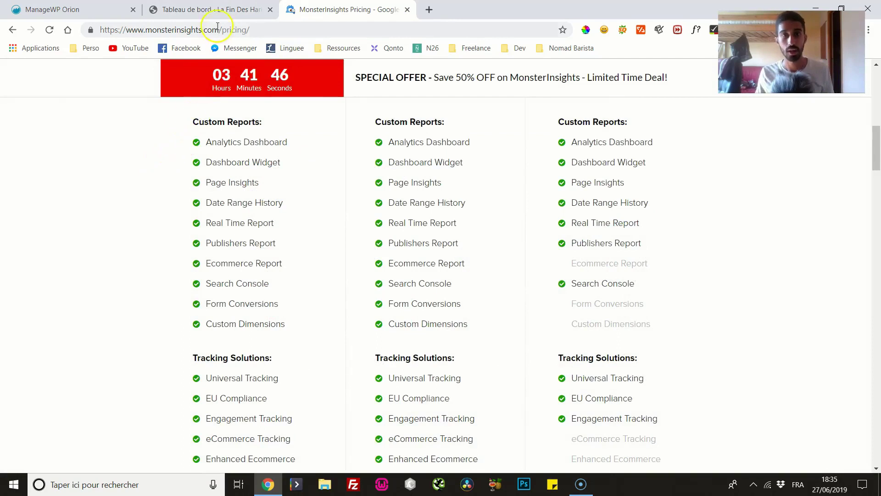
pyautogui.scroll(8, 255, 243)
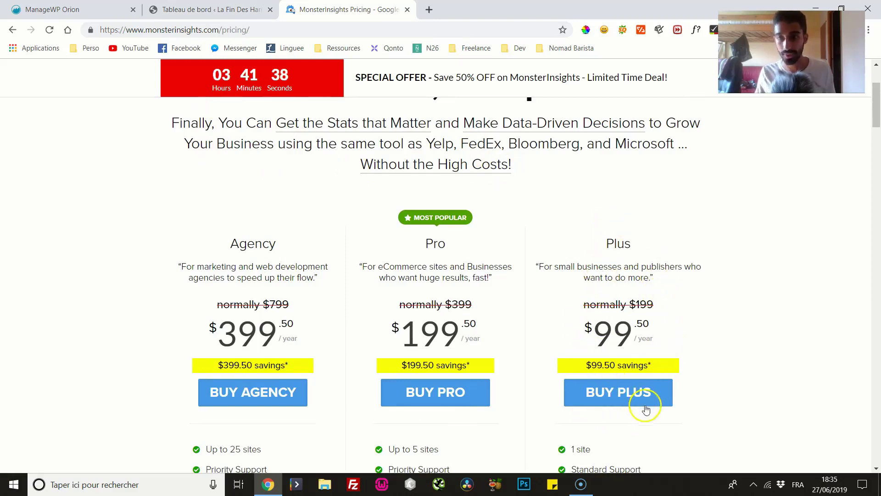
# Step: Return to the WordPress site and open the page for adding new plugins
pyautogui.click(195, 10)
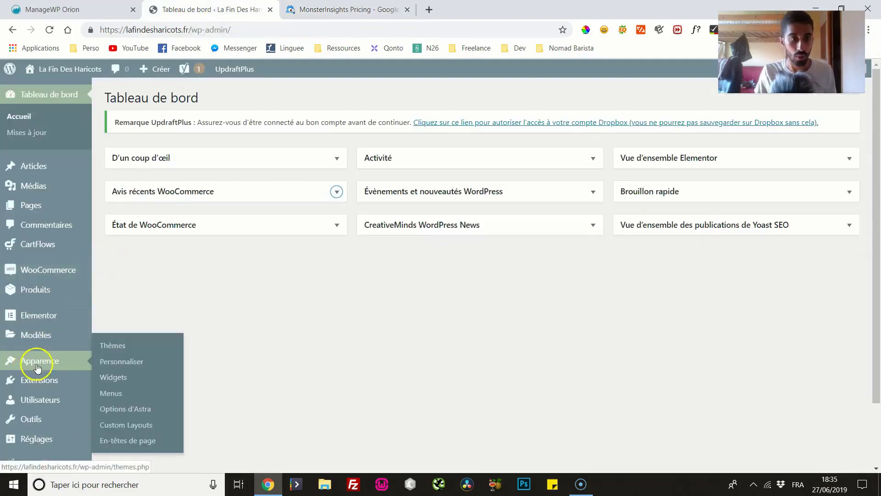
pyautogui.moveTo(40, 379)
pyautogui.click(121, 398)
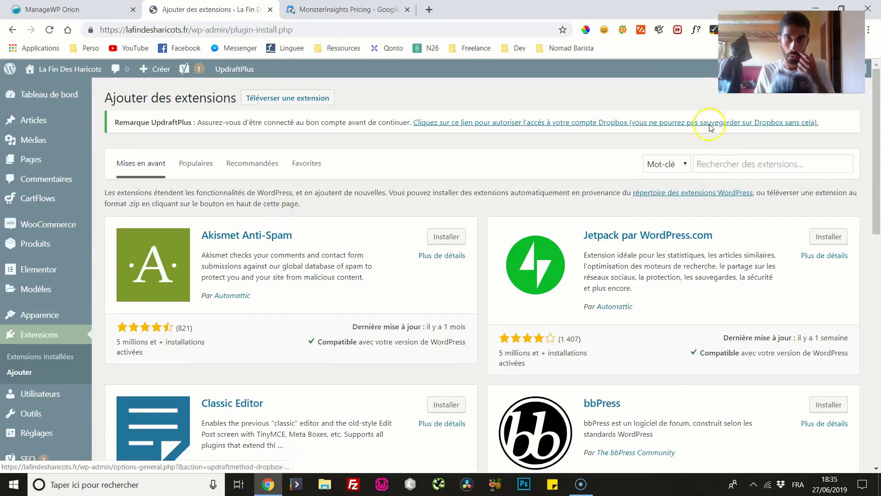
pyautogui.click(716, 163)
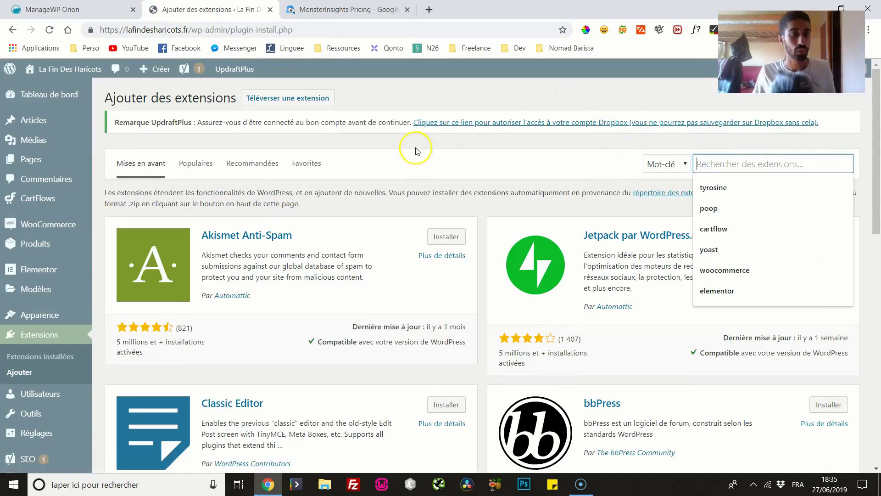
# Step: Find the Google Analytics Dashboard Plugin for WordPress by MonsterInsights among the popular plugins and install it
pyautogui.click(202, 164)
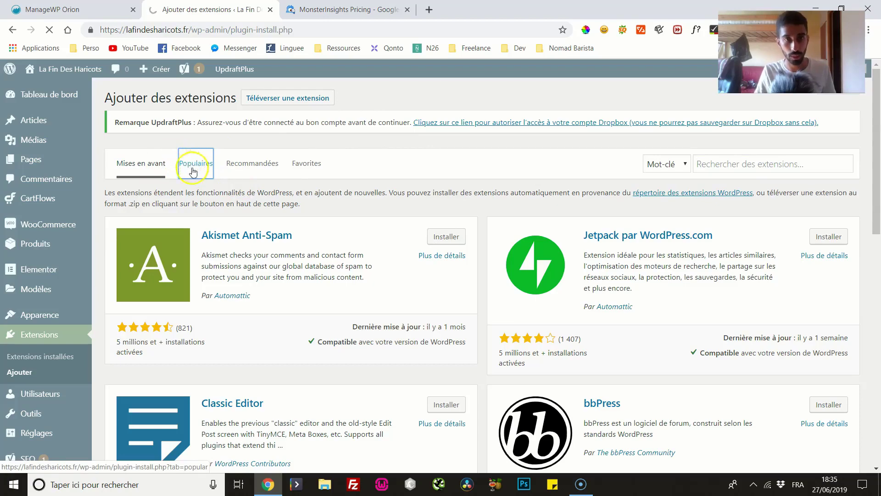
pyautogui.scroll(-4, 291, 122)
pyautogui.scroll(-14, 291, 125)
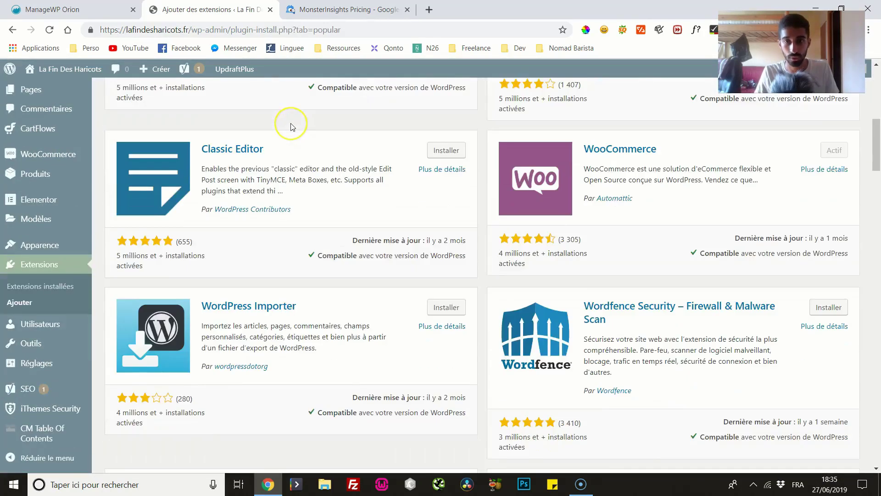
pyautogui.scroll(-5, 291, 125)
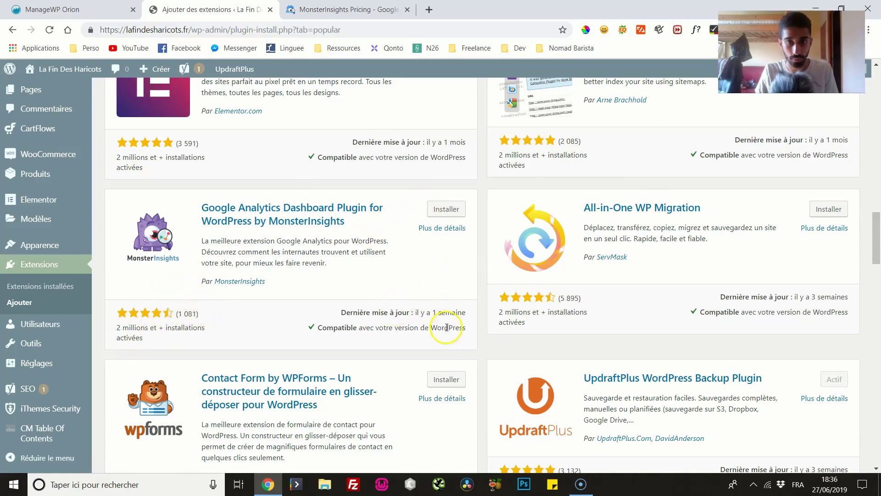
pyautogui.click(447, 209)
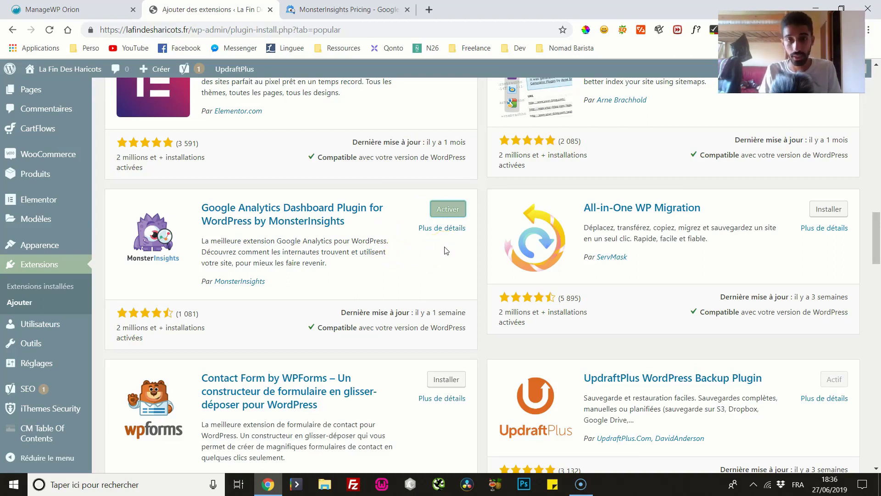
# Step: Activate the installed MonsterInsights plugin
pyautogui.click(447, 209)
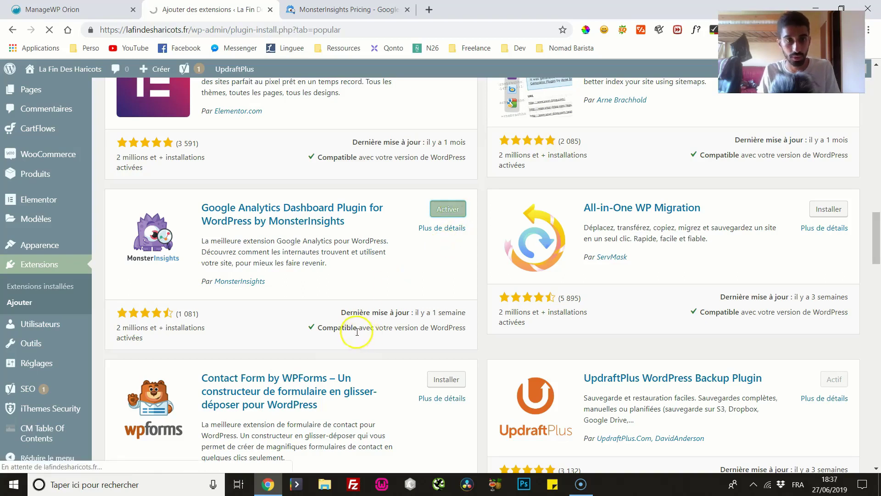
pyautogui.scroll(1, 358, 331)
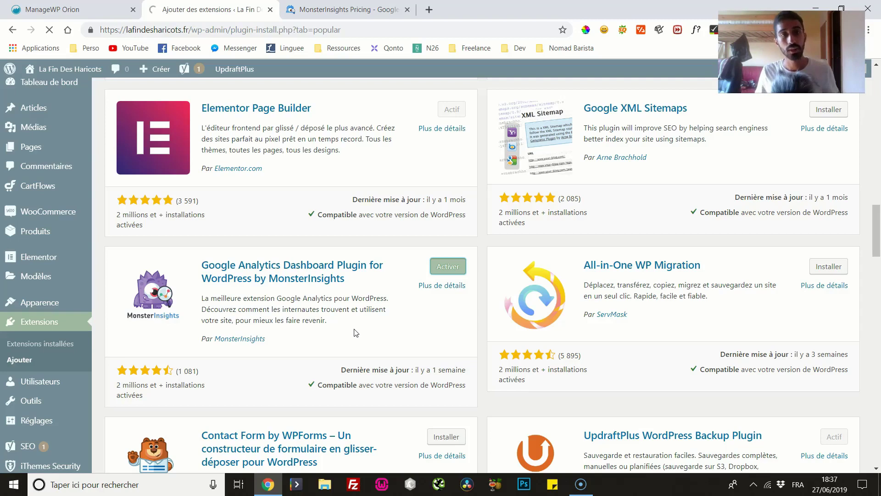
pyautogui.click(446, 267)
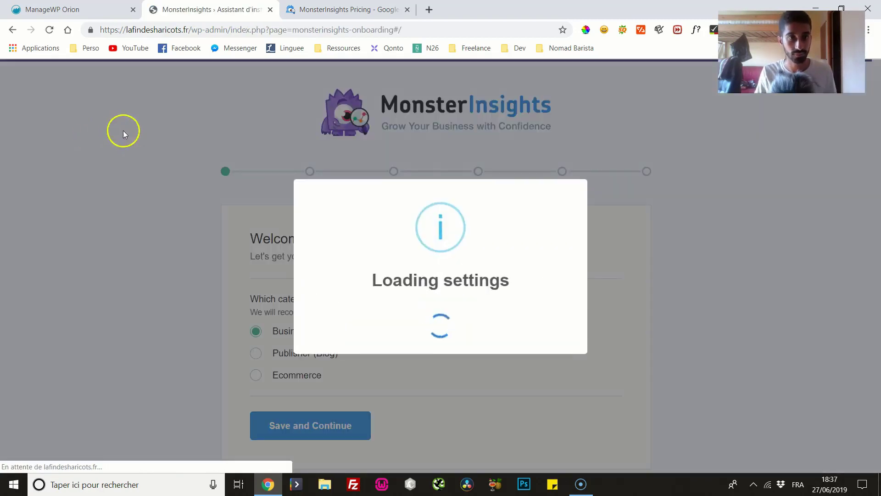
# Step: Set the website category to Publisher (Blog) in the MonsterInsights setup wizard and save the choice
pyautogui.scroll(-1, 188, 219)
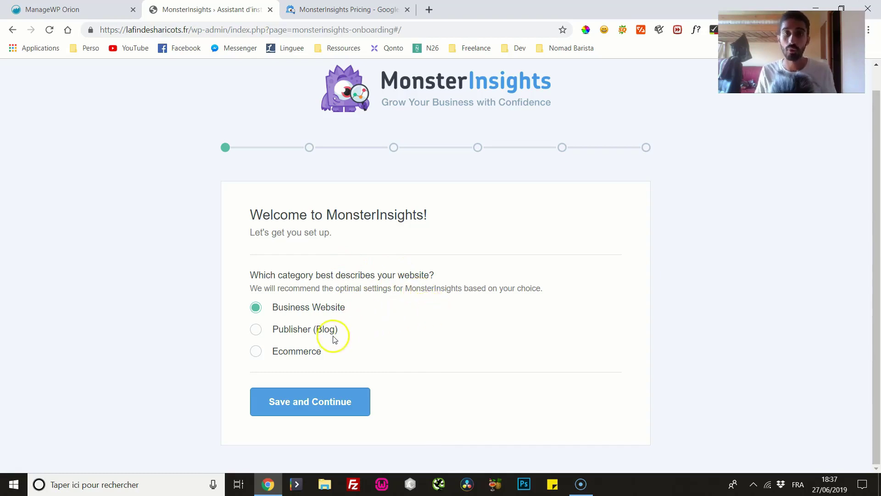
pyautogui.click(309, 329)
pyautogui.click(315, 400)
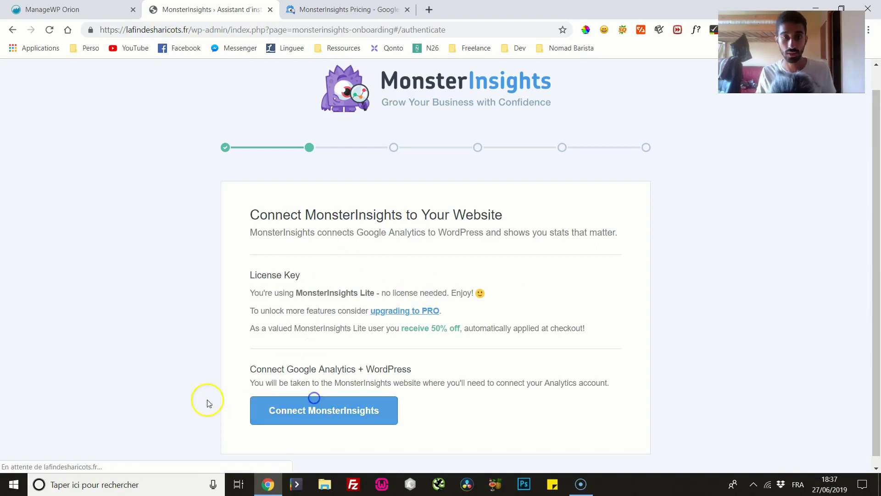
# Step: Connect MonsterInsights to the Google account and authorize its access to the Analytics, AdSense and Search Console data
pyautogui.scroll(-1, 257, 265)
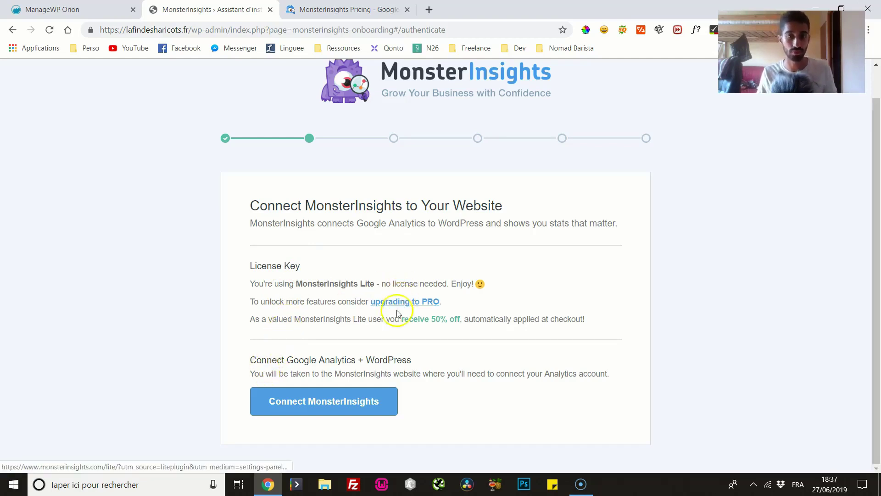
pyautogui.click(326, 409)
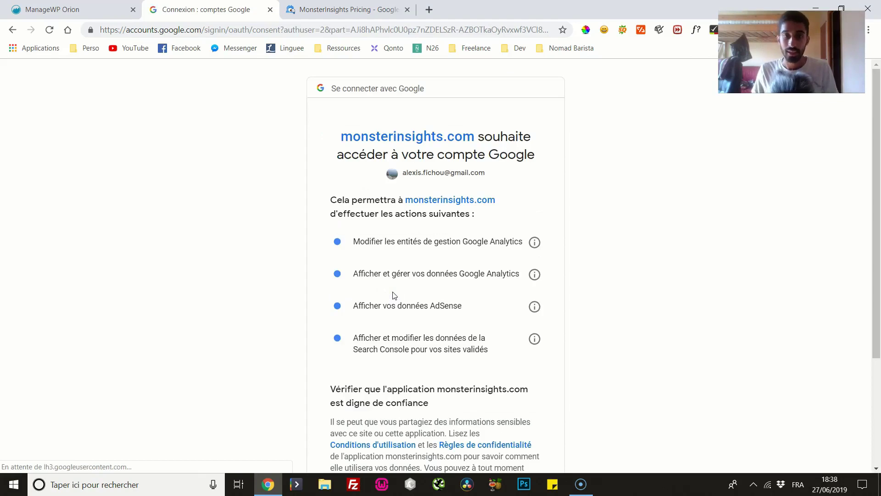
pyautogui.scroll(-3, 390, 289)
pyautogui.scroll(3, 521, 384)
pyautogui.scroll(-3, 511, 399)
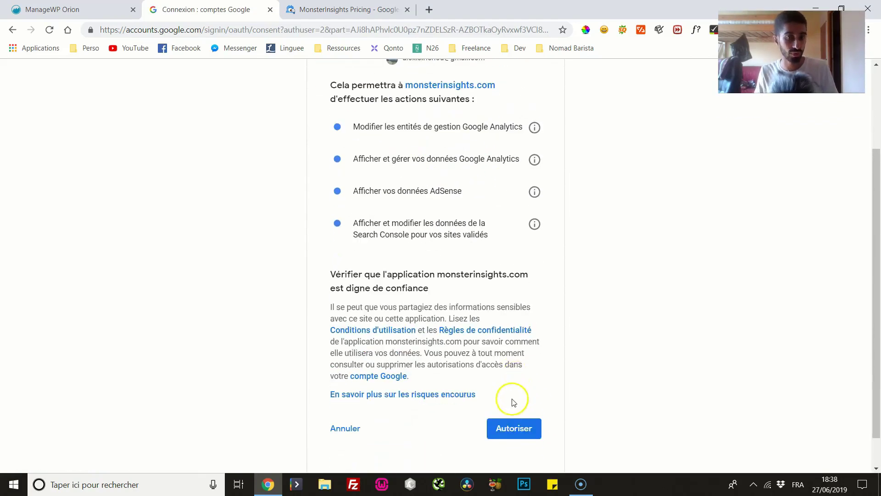
pyautogui.click(504, 428)
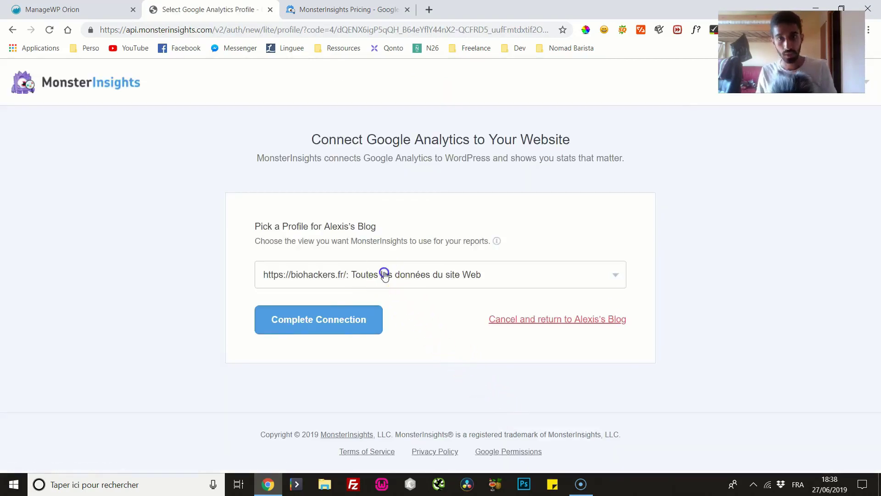
# Step: Check which website profiles are available for the Google Analytics connection, leaving the selection as it is
pyautogui.click(385, 271)
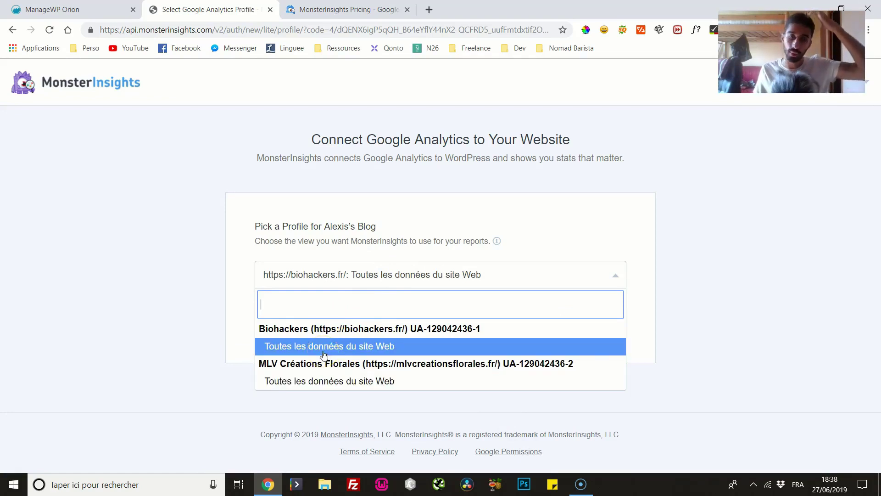
pyautogui.click(223, 289)
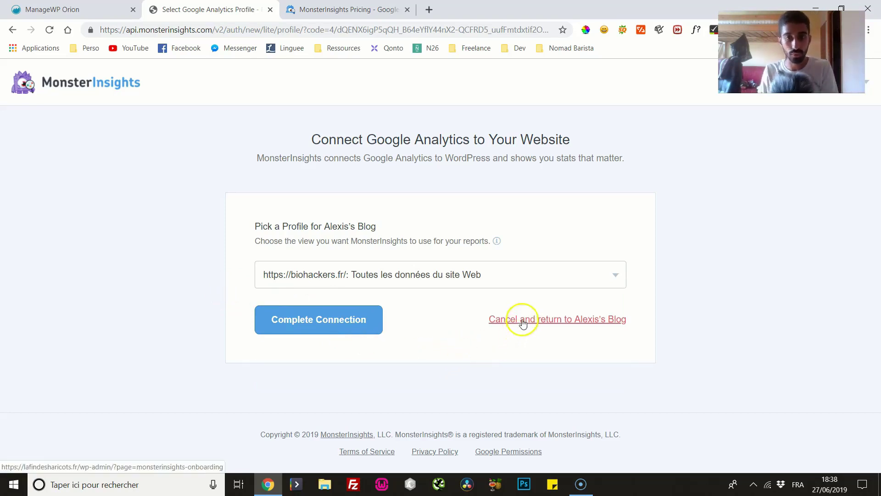
pyautogui.click(356, 276)
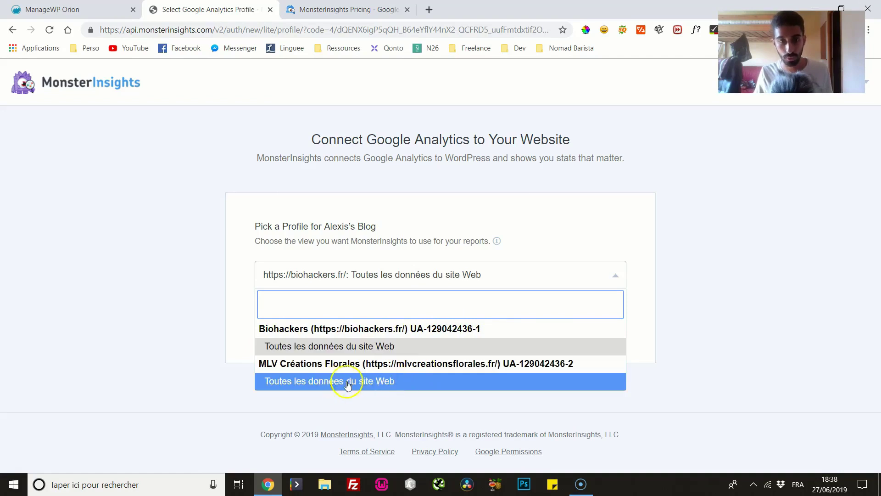
pyautogui.click(153, 249)
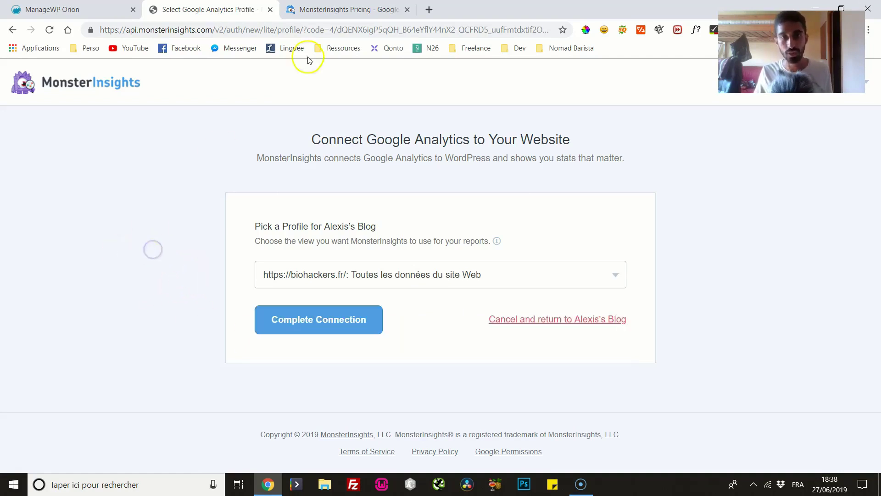
# Step: Search Google for "google analytics" in a new browser tab and open the Google Analytics site
pyautogui.click(425, 7)
pyautogui.click(68, 29)
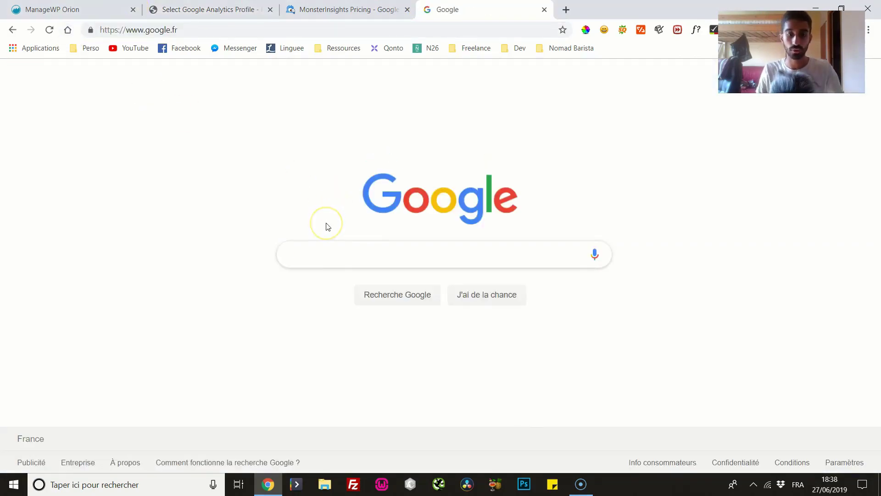
pyautogui.write('google ana')
pyautogui.press('Down')
pyautogui.press('Return')
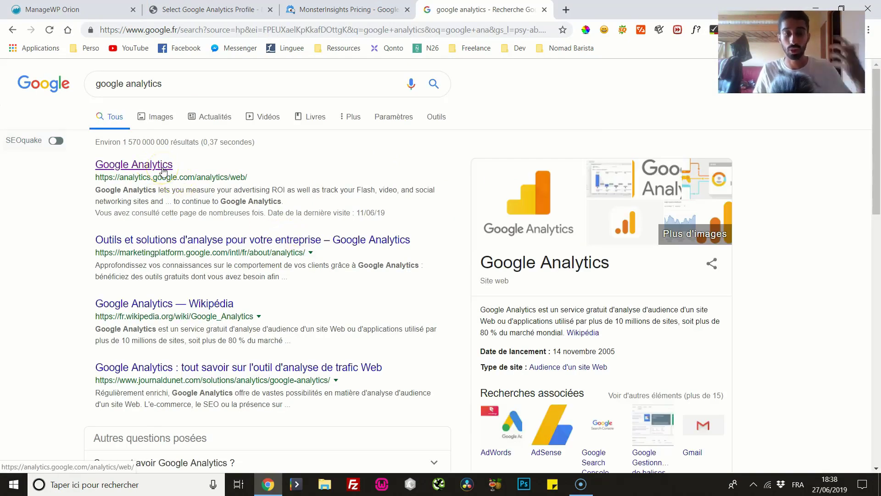
pyautogui.click(163, 168)
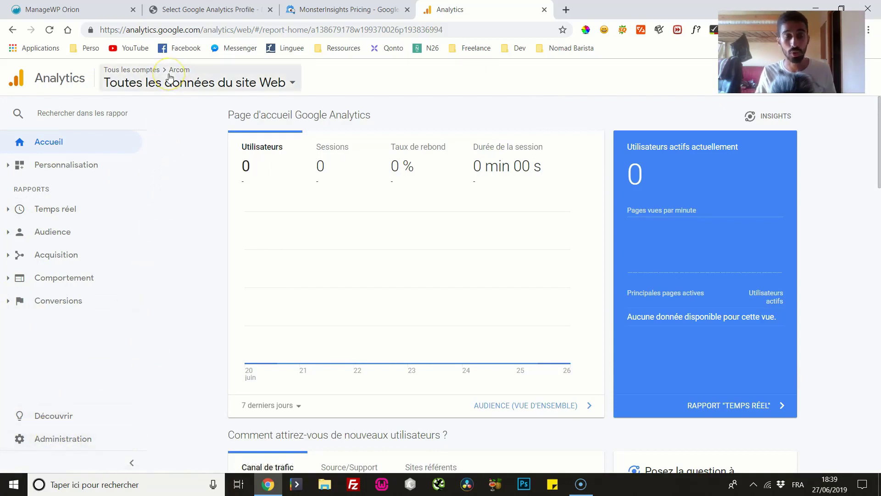
# Step: Open the Arcom property settings in the Google Analytics administration area and highlight the property's tracking ID
pyautogui.click(59, 436)
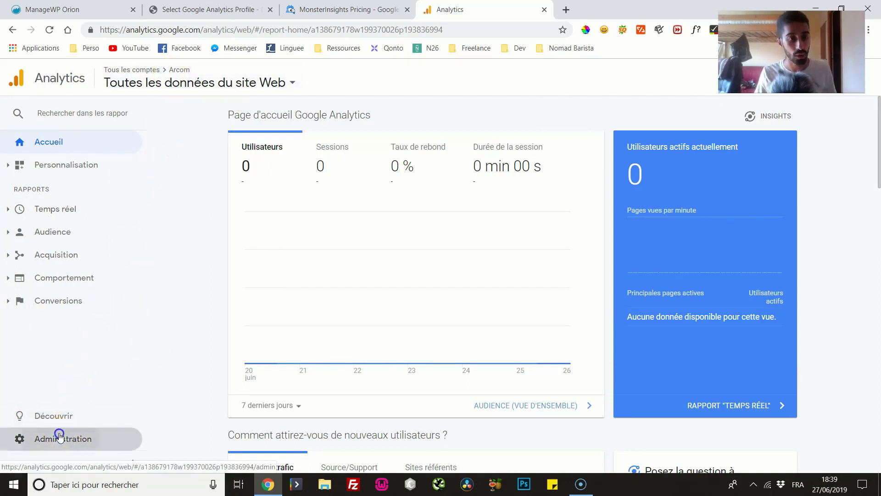
pyautogui.click(441, 181)
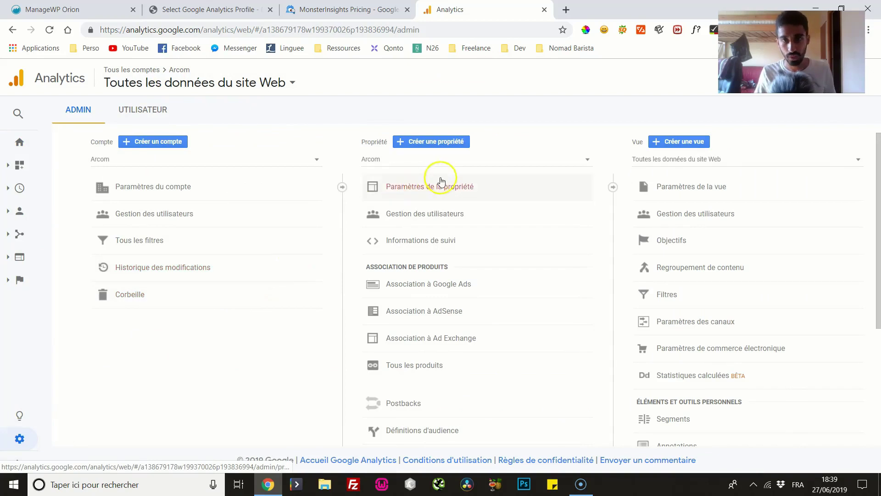
pyautogui.moveTo(341, 205); pyautogui.dragTo(241, 212)
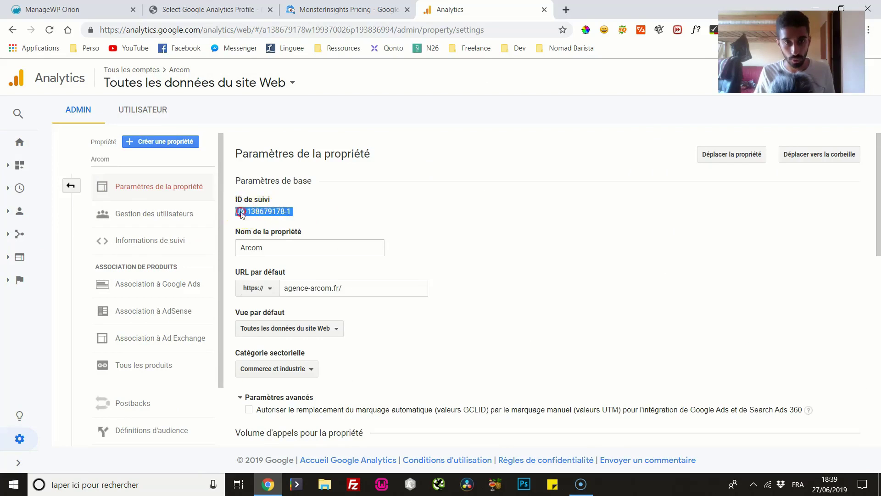
# Step: Return to the MonsterInsights profile selection, cancel the connection and exit the setup wizard to the plugin settings
pyautogui.click(349, 9)
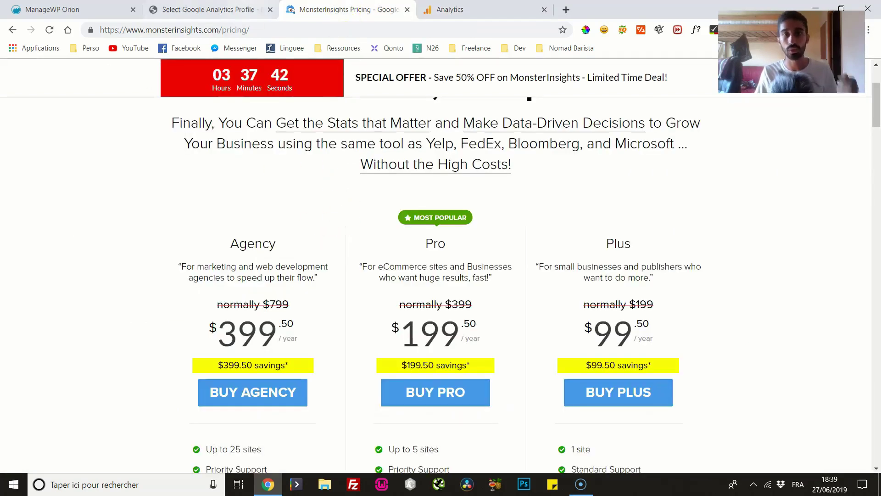
pyautogui.click(222, 7)
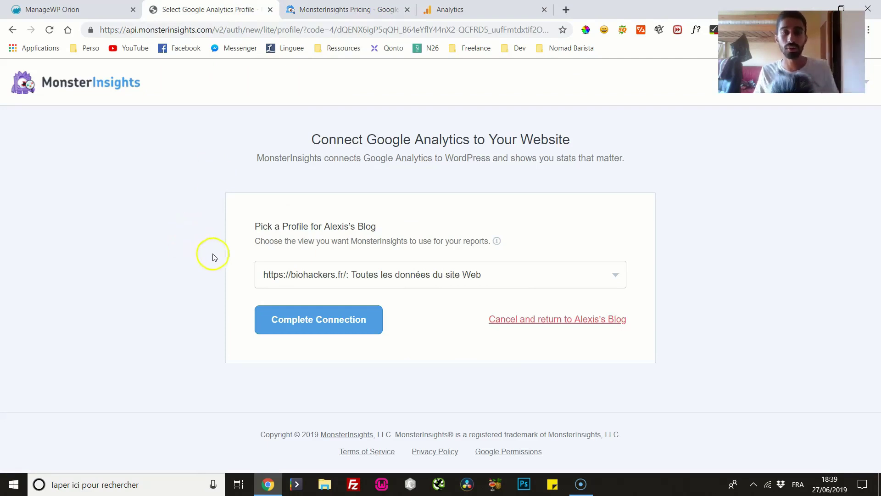
pyautogui.click(508, 321)
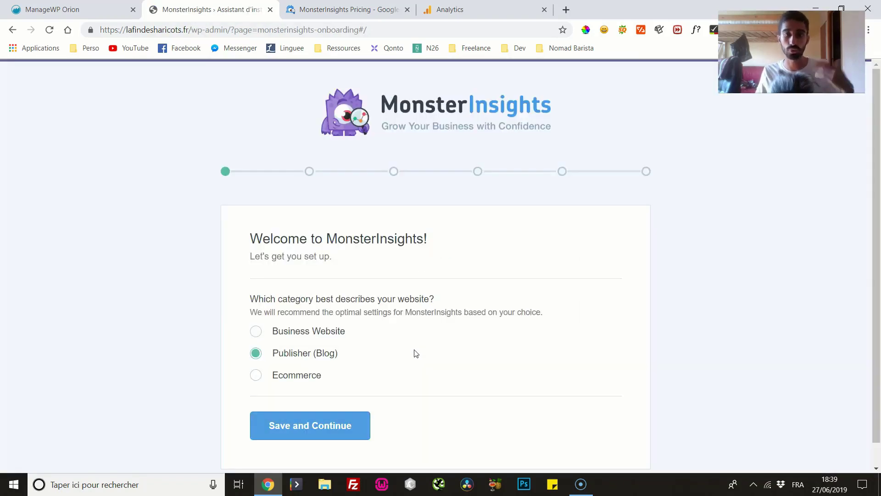
pyautogui.click(832, 72)
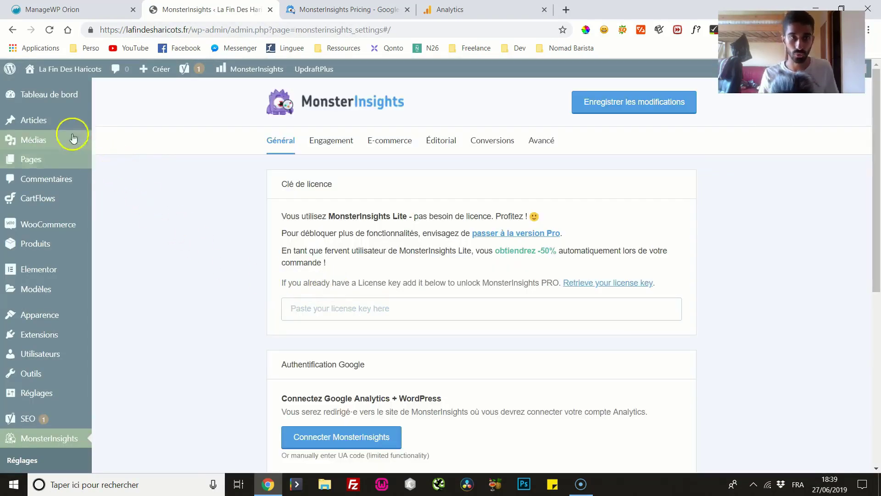
pyautogui.moveTo(46, 95)
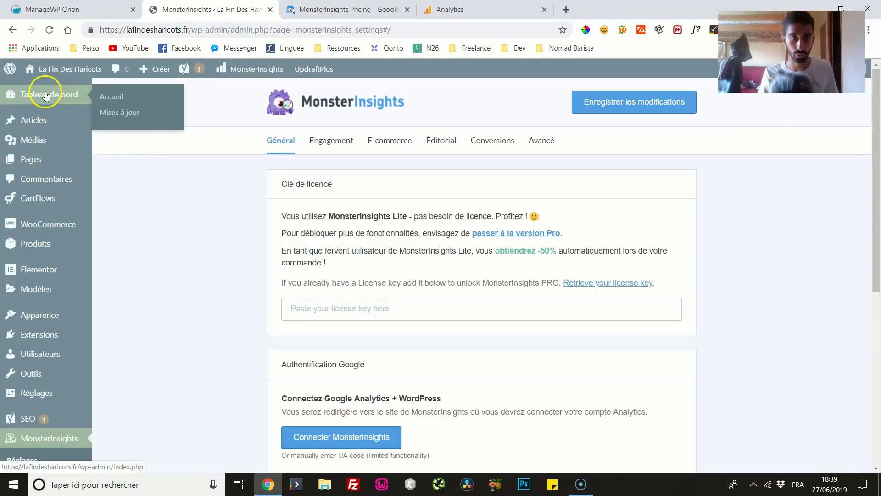
# Step: Open the WordPress admin at shizenschool.fr/wp-admin/ in a new tab and go to its MonsterInsights reports
pyautogui.click(569, 9)
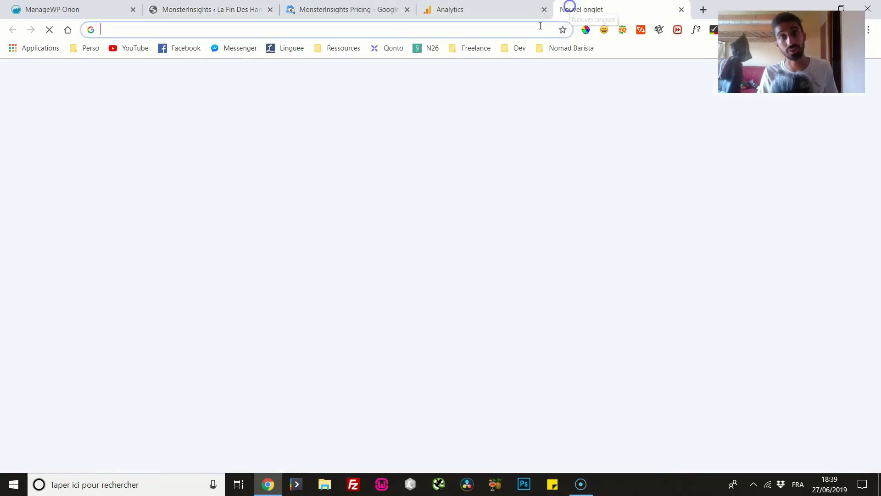
pyautogui.write('shizenschool.fr/wp-admin/')
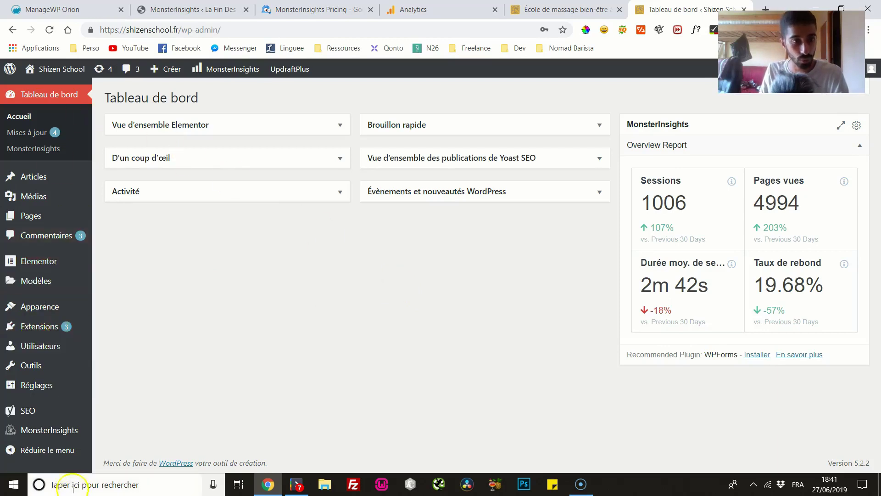
pyautogui.moveTo(21, 430)
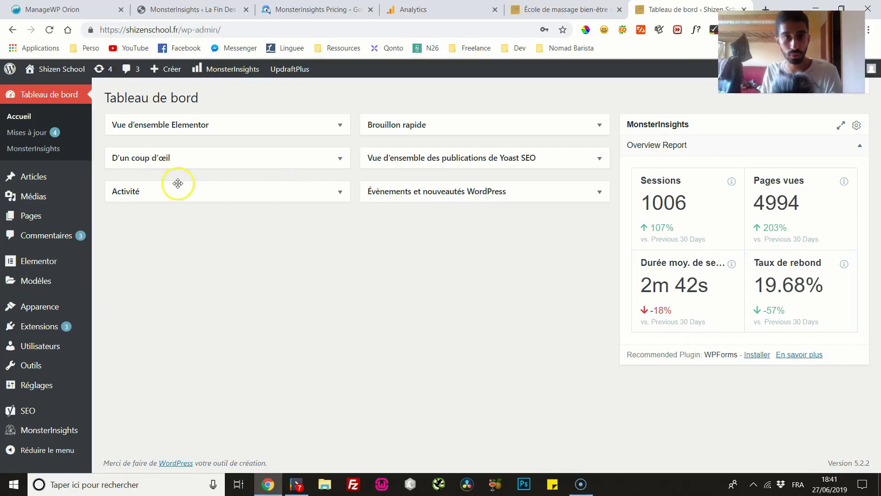
pyautogui.click(46, 149)
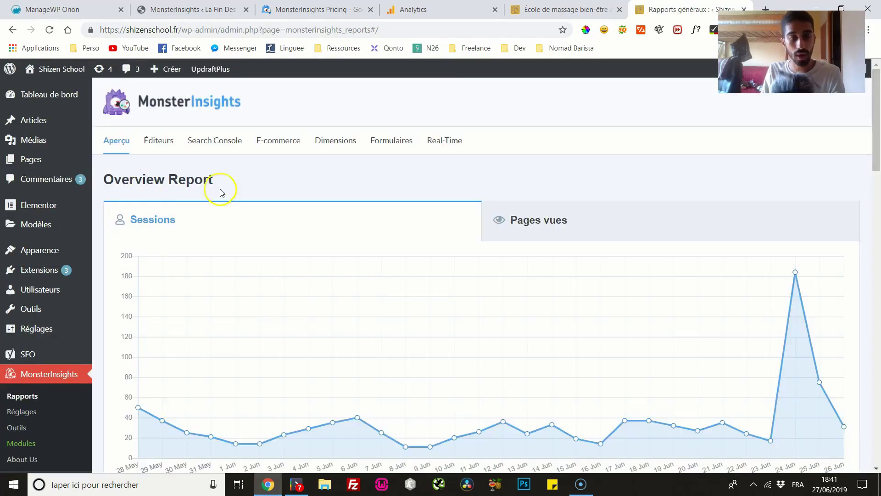
# Step: Examine the daily sessions chart and the key traffic figures in the Overview Report
pyautogui.scroll(-2, 208, 189)
pyautogui.scroll(2, 207, 188)
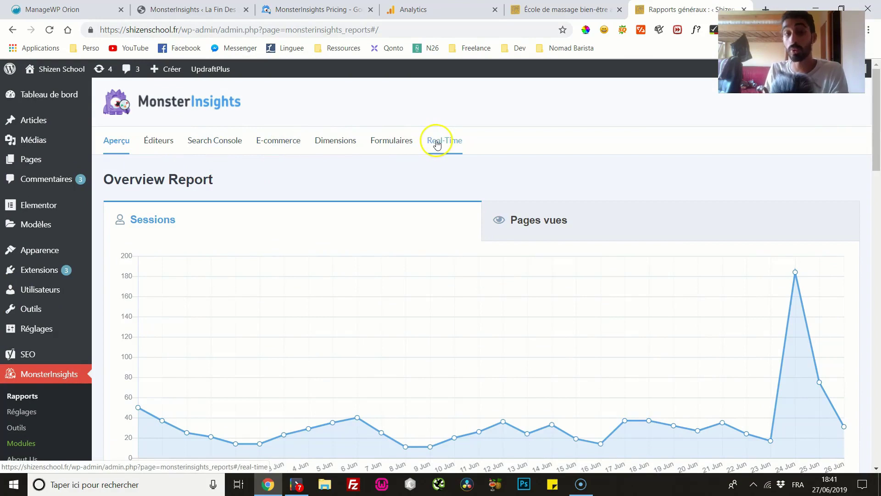
pyautogui.scroll(-4, 367, 220)
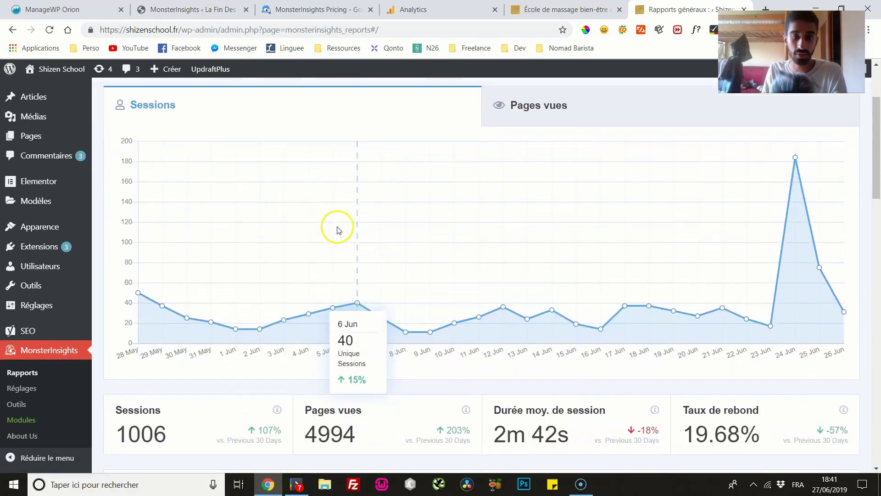
pyautogui.scroll(4, 338, 227)
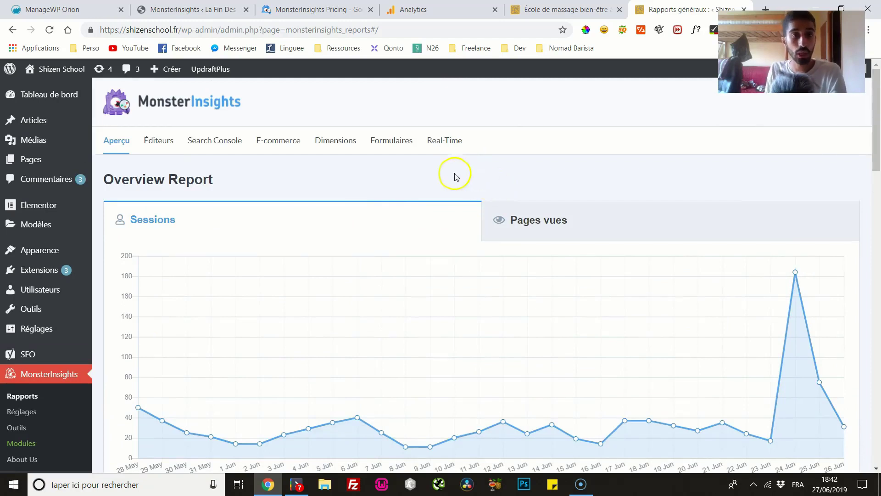
pyautogui.scroll(-4, 275, 271)
pyautogui.scroll(-2, 490, 328)
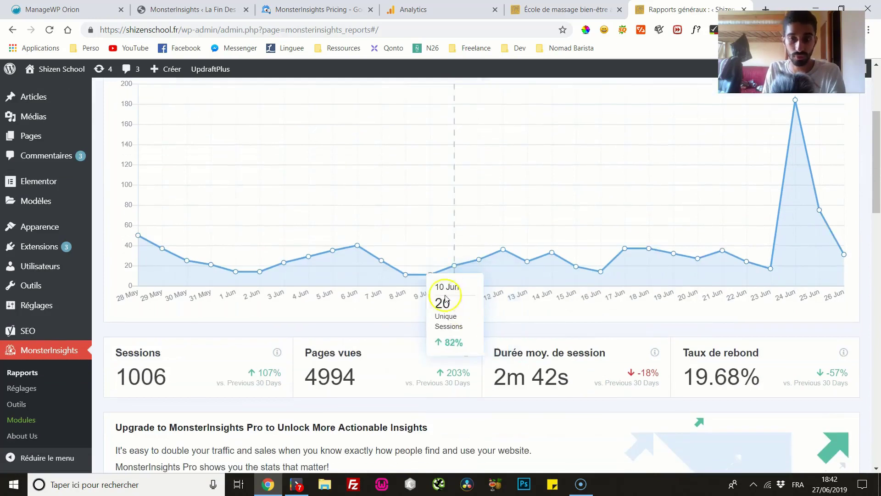
pyautogui.scroll(4, 444, 295)
pyautogui.scroll(-6, 633, 356)
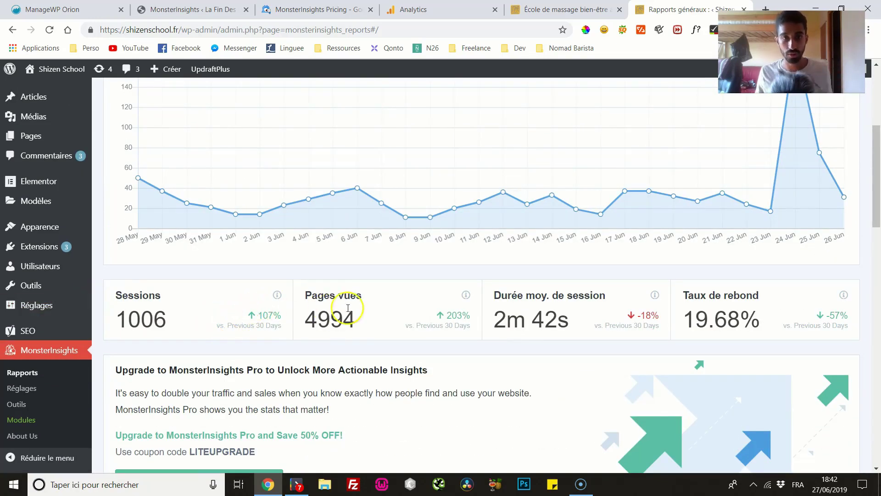
# Step: Examine the new versus returning visitors, device breakdown, top countries and top referral sources
pyautogui.scroll(-3, 716, 316)
pyautogui.scroll(-4, 537, 292)
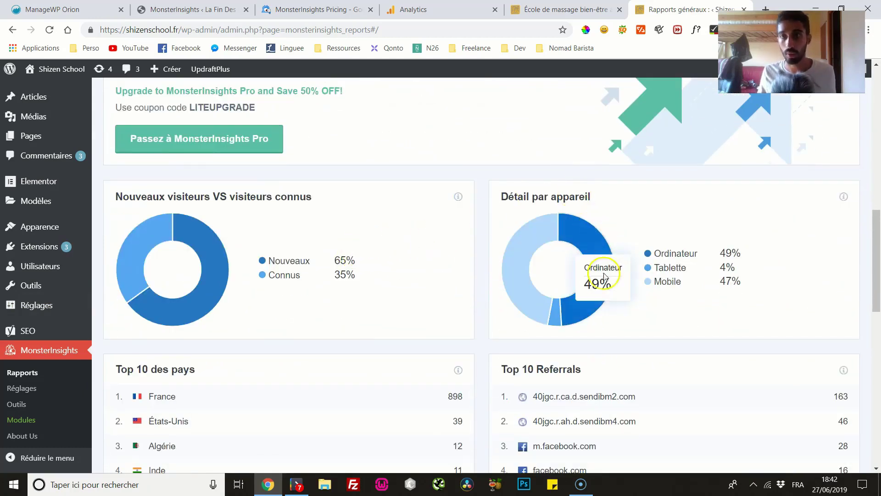
pyautogui.moveTo(524, 239)
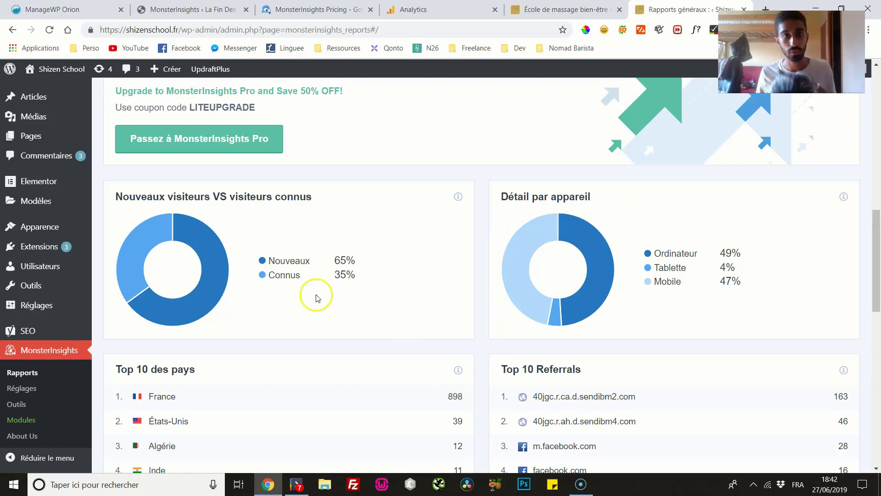
pyautogui.scroll(-4, 248, 293)
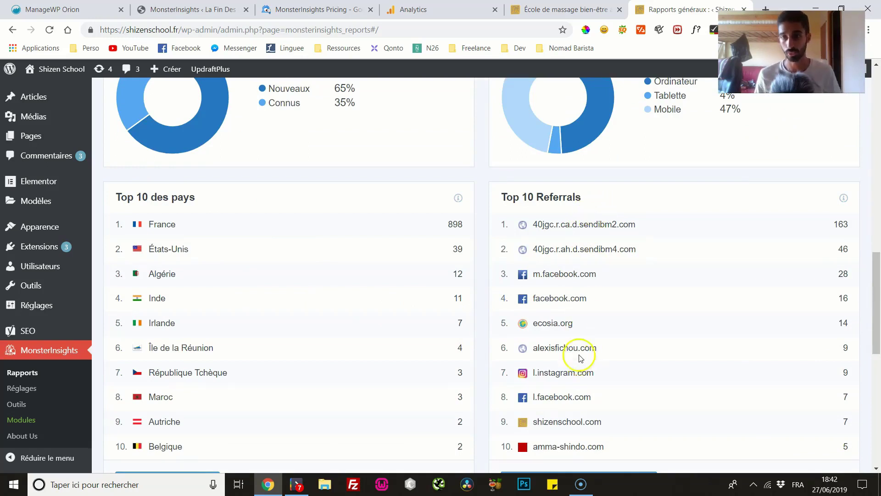
pyautogui.moveTo(589, 274)
pyautogui.mouseDown()
pyautogui.moveTo(535, 273)
pyautogui.moveTo(584, 271)
pyautogui.mouseUp()
pyautogui.click(625, 271)
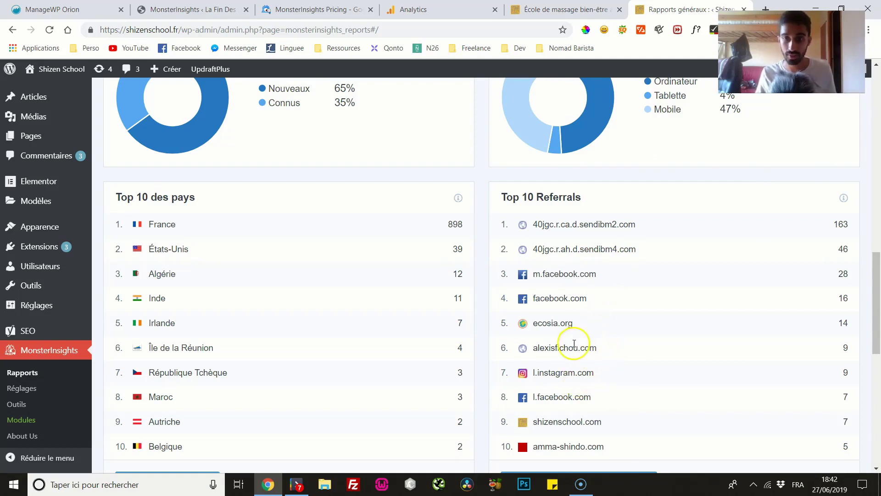
pyautogui.moveTo(589, 347); pyautogui.dragTo(547, 344)
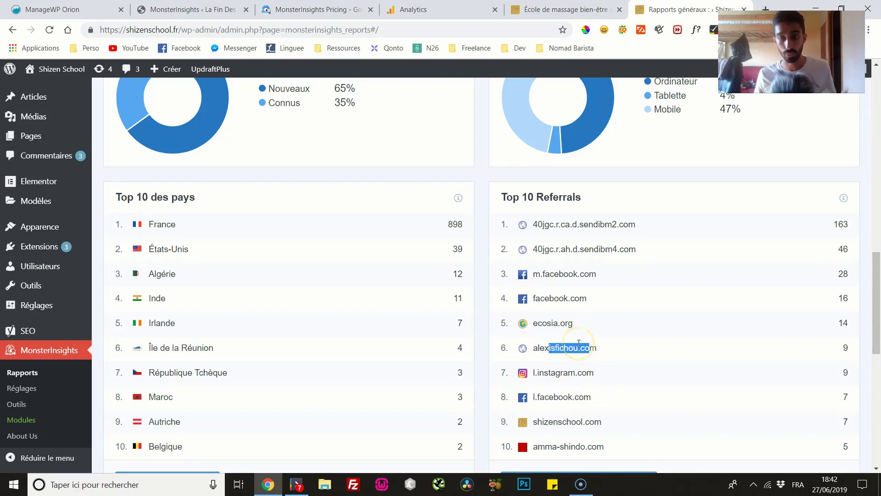
pyautogui.scroll(-1, 579, 342)
pyautogui.moveTo(565, 166); pyautogui.dragTo(606, 165)
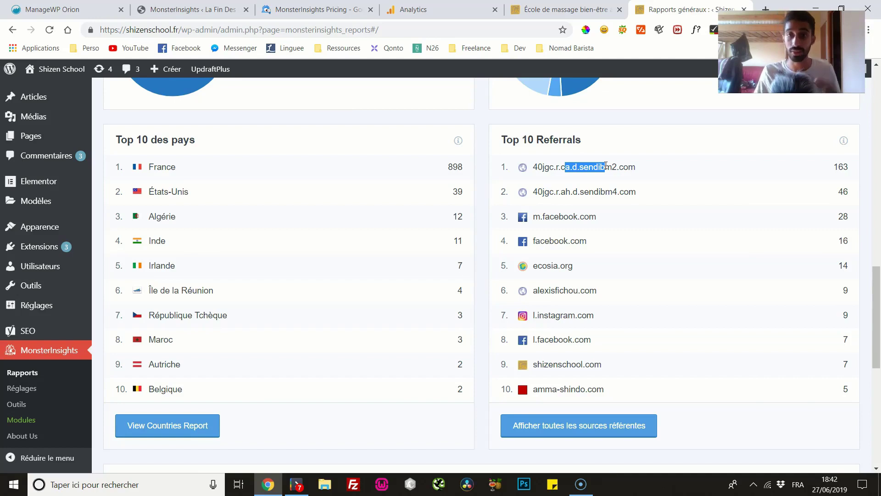
# Step: Examine the list of most viewed posts and pages at the end of the Overview Report
pyautogui.scroll(-4, 405, 236)
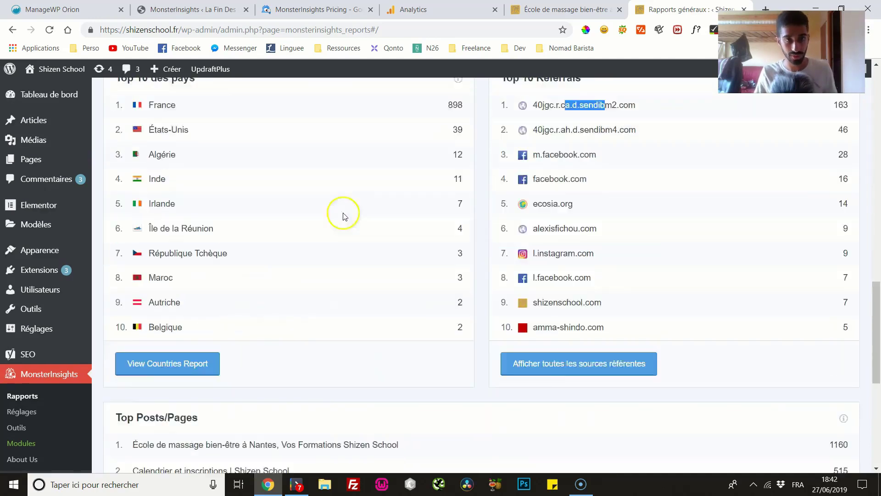
pyautogui.scroll(-2, 272, 207)
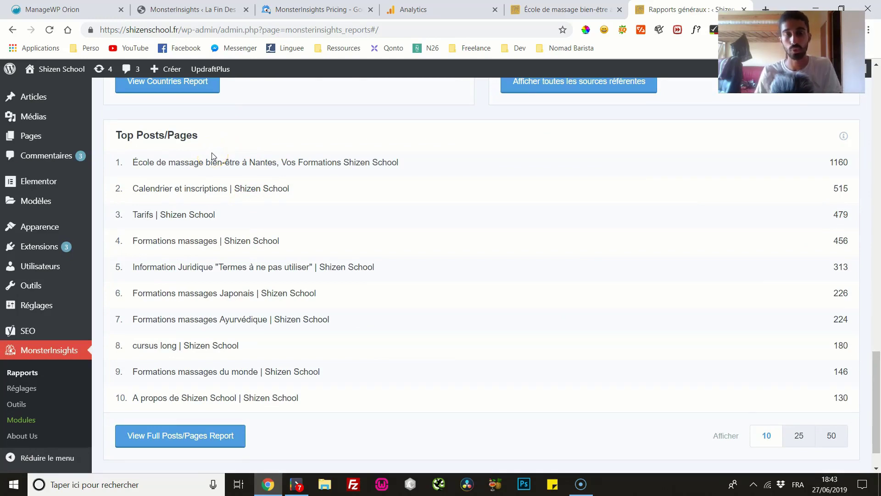
pyautogui.scroll(-1, 213, 154)
pyautogui.scroll(5, 321, 261)
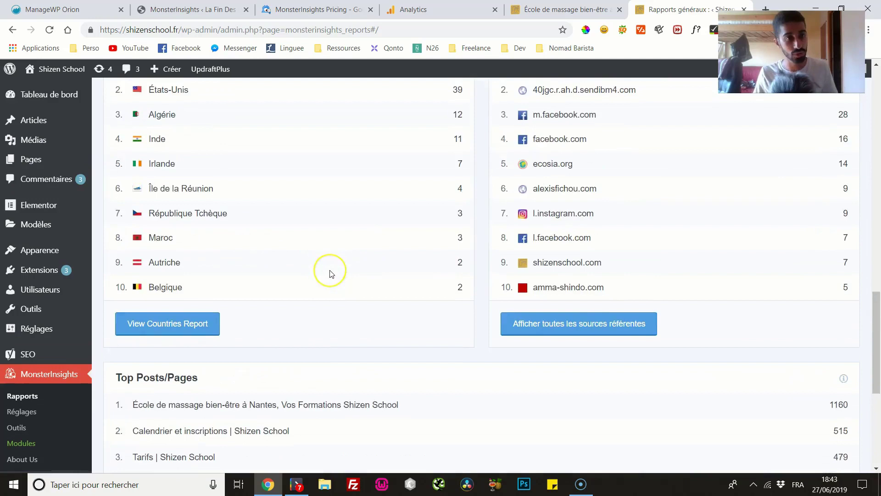
# Step: Review the whole Overview Report once more, from the sessions chart down to the top pages and back
pyautogui.scroll(15, 330, 274)
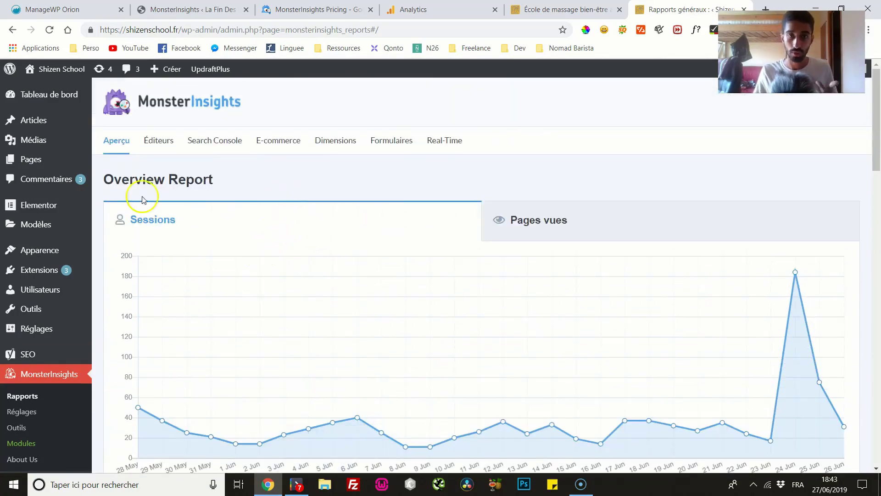
pyautogui.scroll(-5, 532, 202)
pyautogui.scroll(-5, 531, 203)
pyautogui.moveTo(874, 246); pyautogui.dragTo(874, 406)
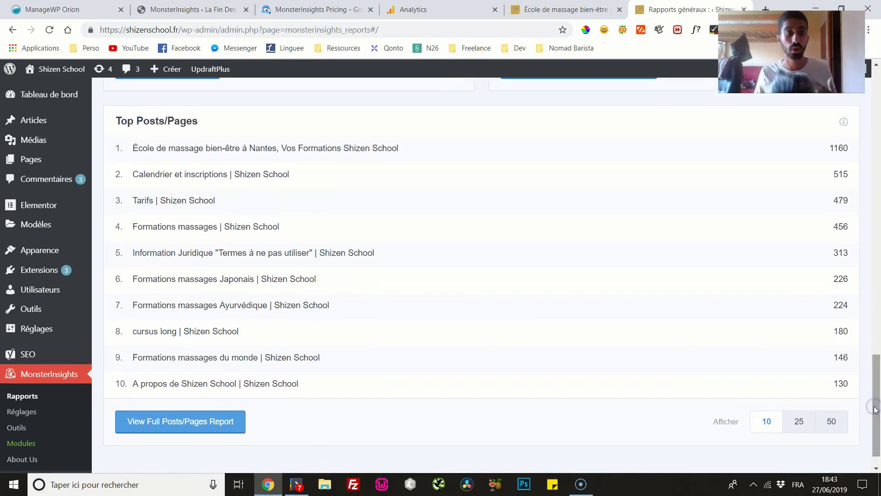
pyautogui.scroll(3, 317, 298)
pyautogui.scroll(10, 317, 298)
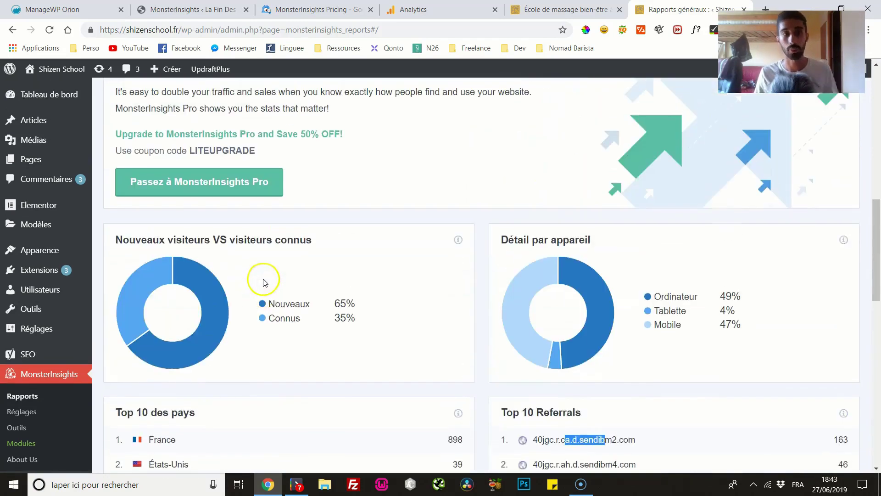
pyautogui.scroll(6, 295, 235)
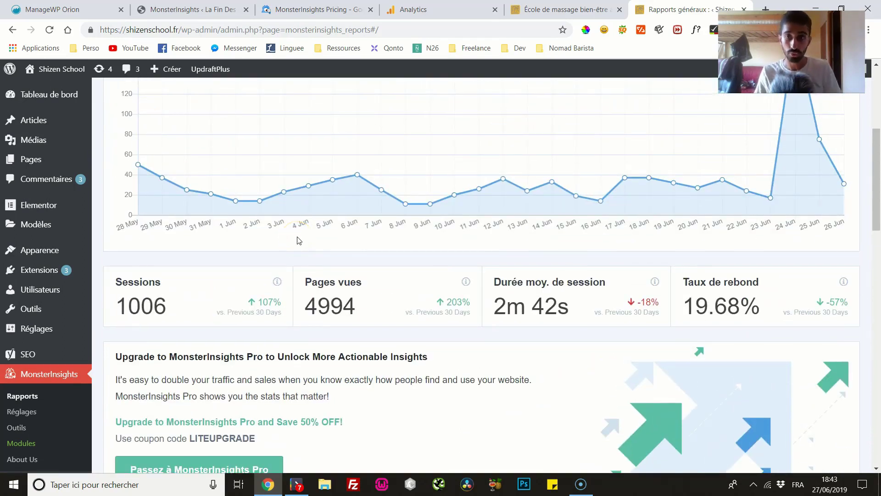
pyautogui.scroll(3, 298, 244)
pyautogui.scroll(3, 292, 252)
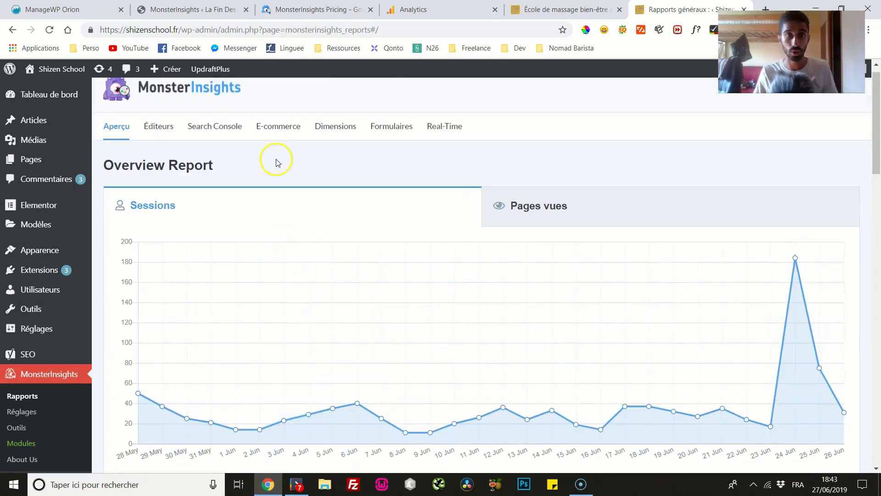